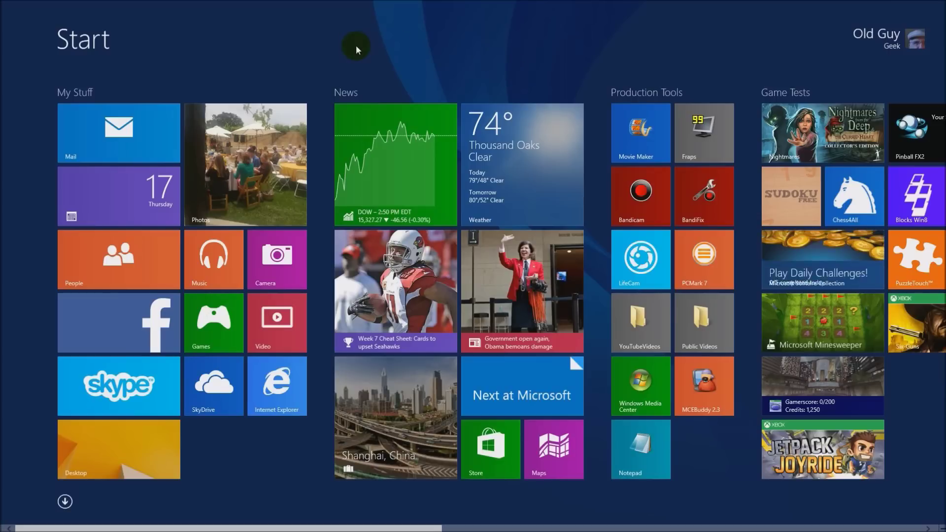
Step: Open Mail, expand it to take over the screen, then close it
{"action": "left_click", "coordinate": [112, 132]}
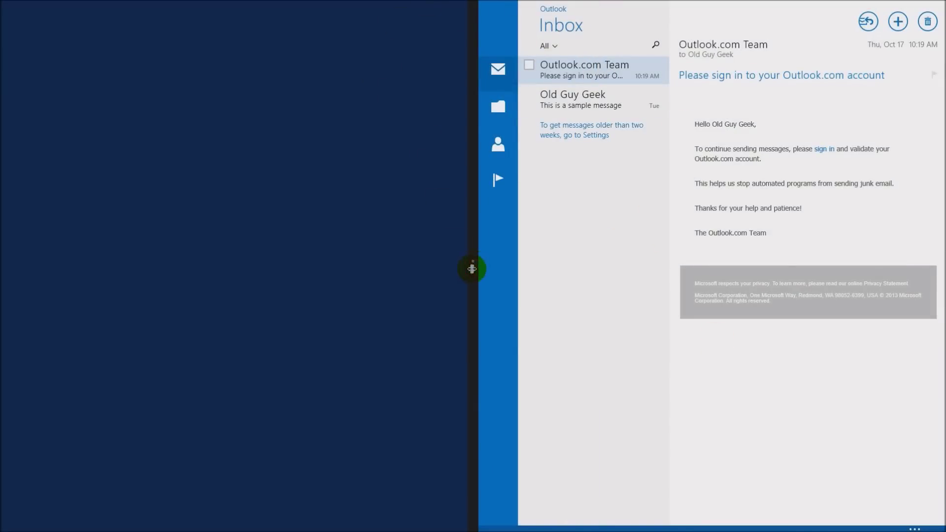
{"action": "left_click_drag", "start_coordinate": [470, 270], "coordinate": [246, 282]}
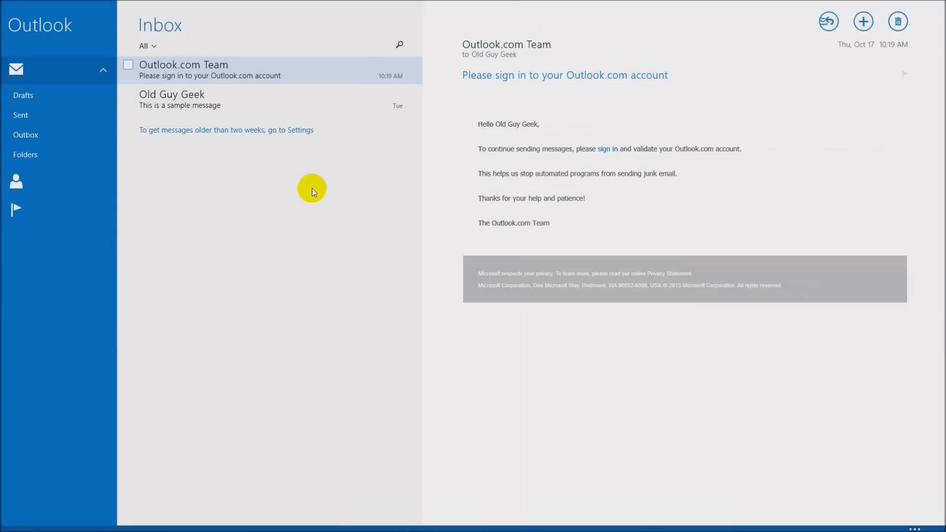
{"action": "left_click_drag", "start_coordinate": [448, 4], "coordinate": [466, 530]}
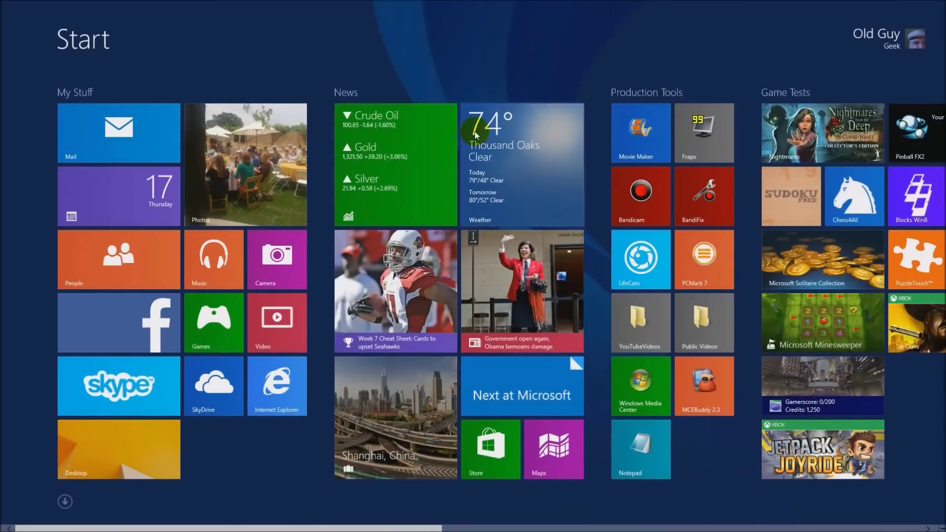
Step: Reopen Mail and drag the split divider until Mail sits as a narrow left pane
{"action": "left_click", "coordinate": [64, 140]}
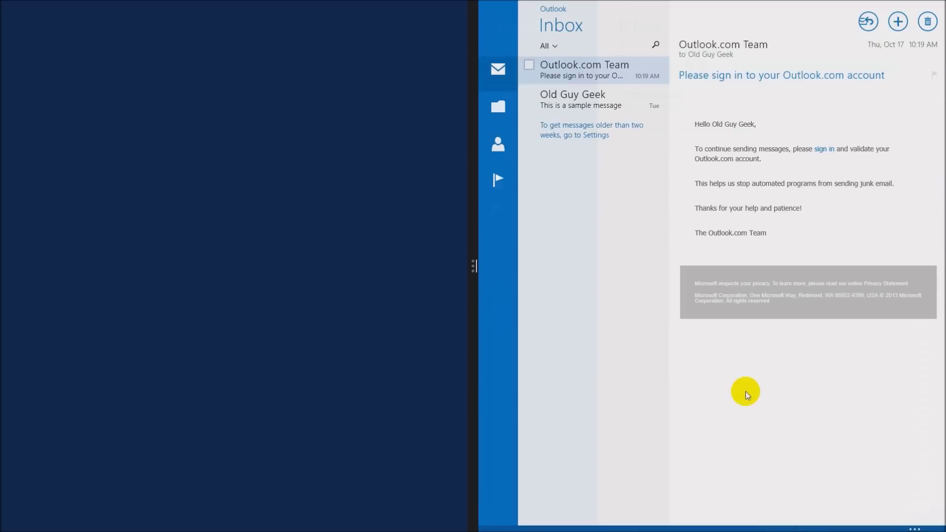
{"action": "left_click", "coordinate": [477, 270]}
{"action": "left_click_drag", "start_coordinate": [477, 270], "coordinate": [300, 270]}
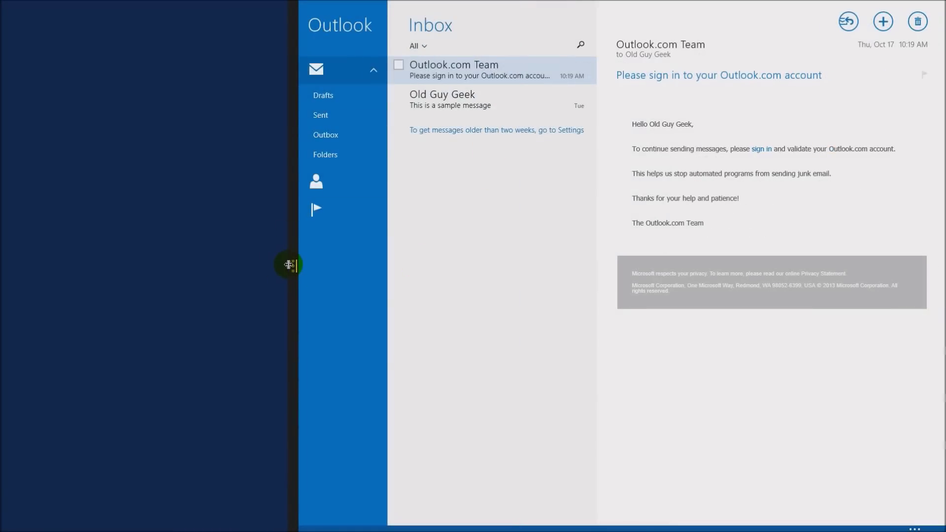
{"action": "left_click_drag", "start_coordinate": [290, 266], "coordinate": [262, 273]}
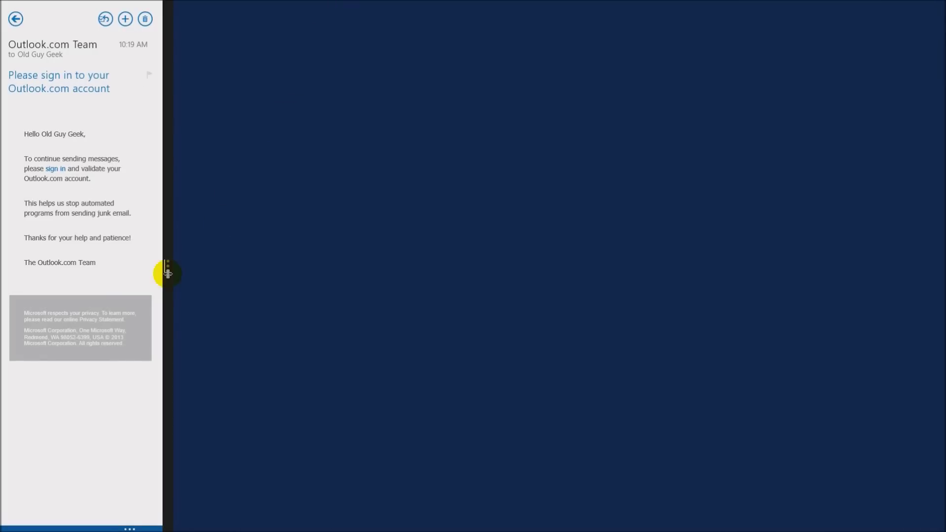
Step: Drag the Mail divider to the right edge so the inbox and sign-in message fill the screen
{"action": "left_click_drag", "start_coordinate": [191, 266], "coordinate": [677, 299]}
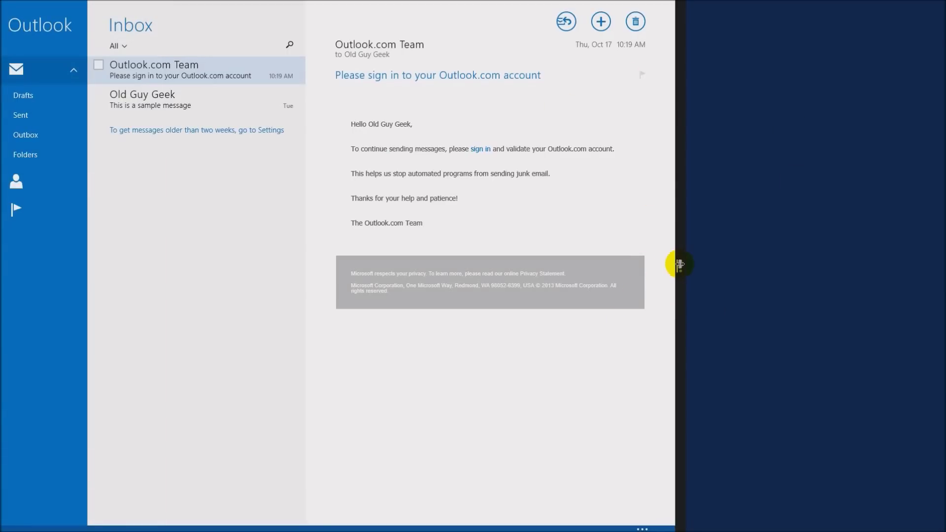
{"action": "left_click_drag", "start_coordinate": [679, 264], "coordinate": [850, 293]}
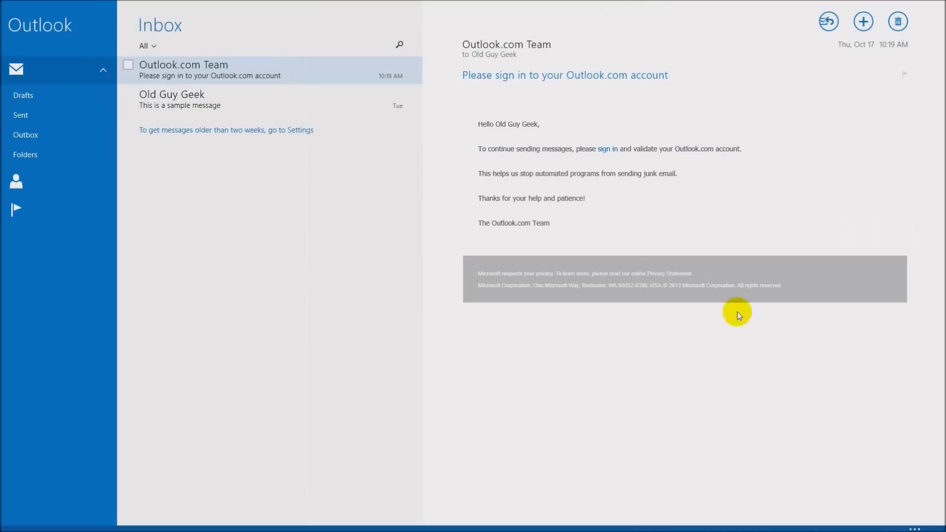
{"action": "left_click", "coordinate": [607, 149]}
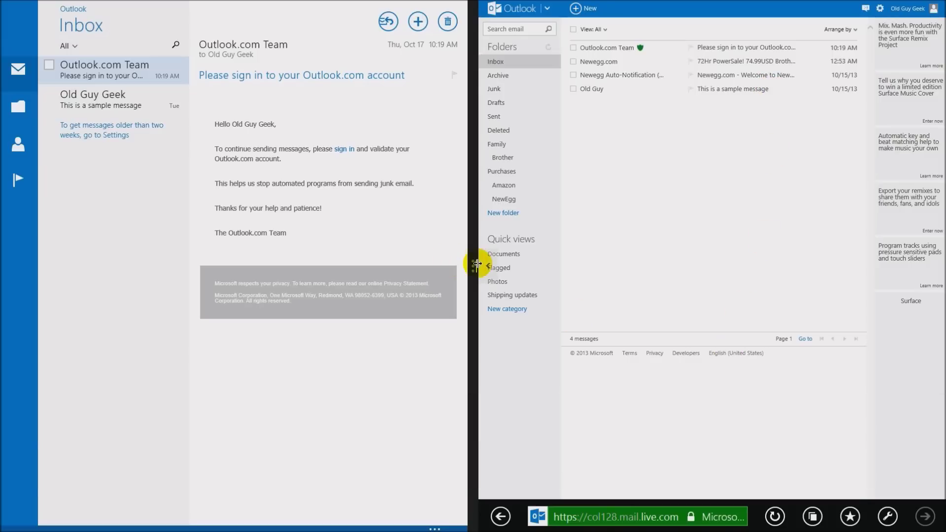
{"action": "left_click_drag", "start_coordinate": [477, 264], "coordinate": [392, 261]}
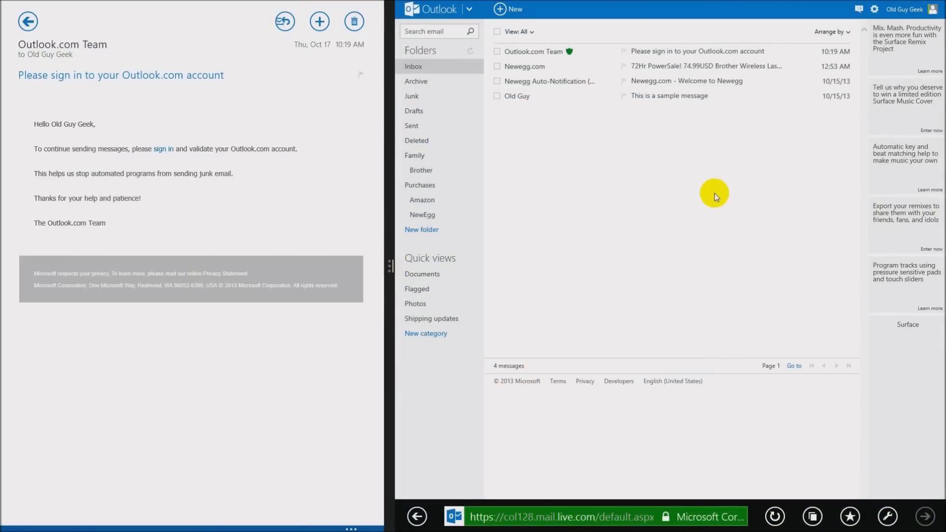
{"action": "left_click_drag", "start_coordinate": [666, 4], "coordinate": [675, 524]}
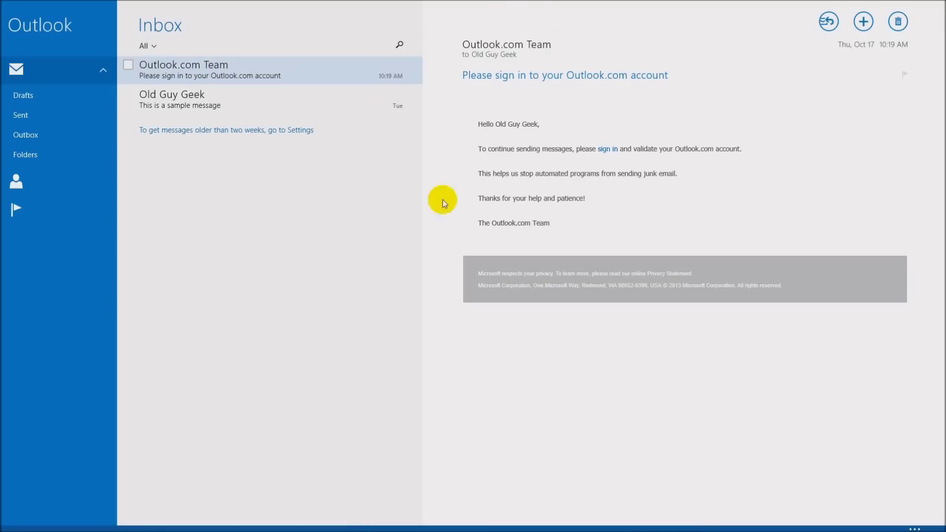
Step: Snap Bing Finance beside Mail and widen it so Mail shows only the sign-in message
{"action": "left_click_drag", "start_coordinate": [480, 4], "coordinate": [766, 416]}
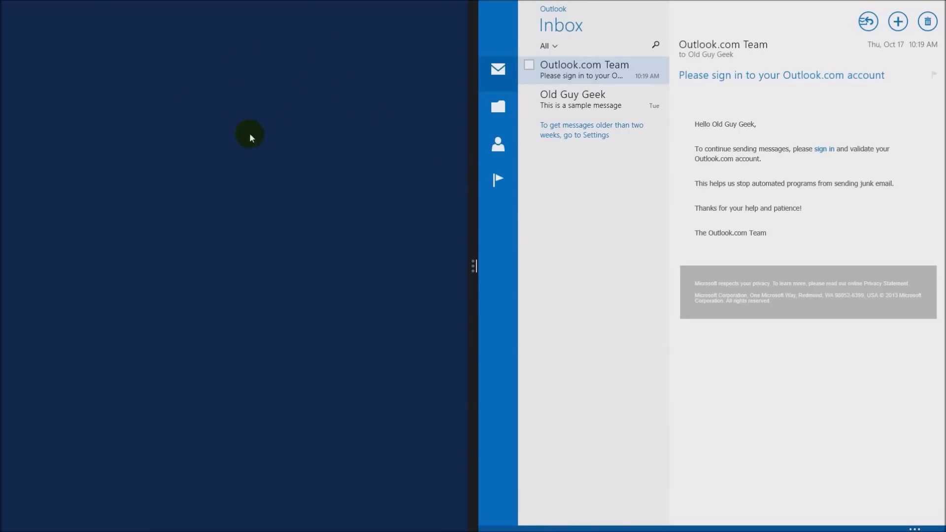
{"action": "key", "text": "super"}
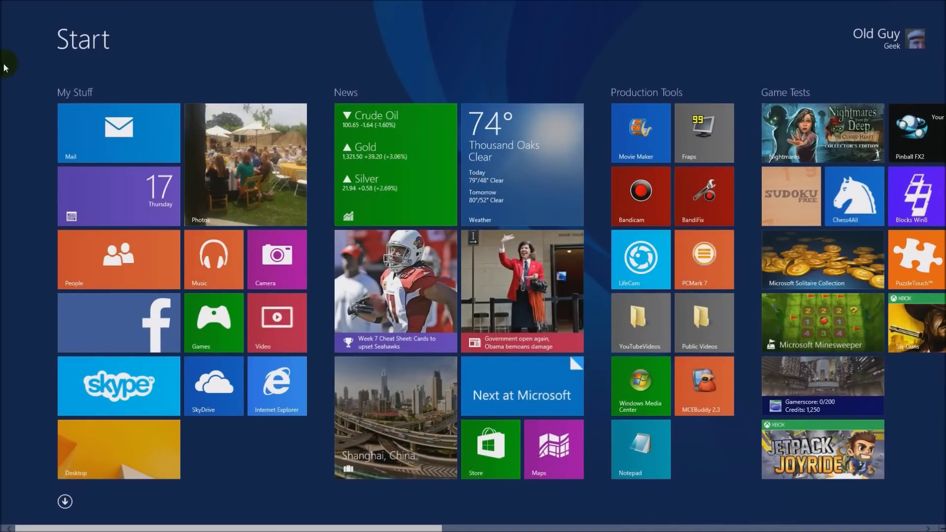
{"action": "left_click", "coordinate": [415, 145]}
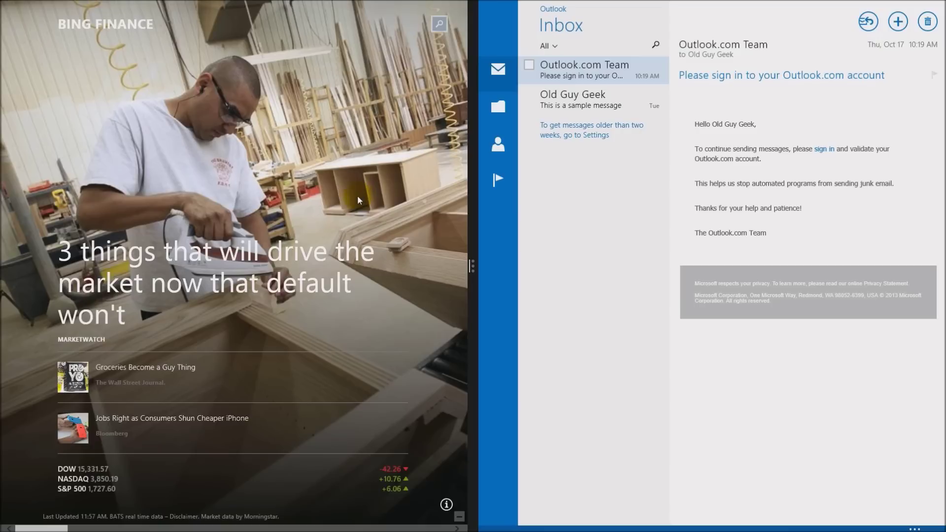
{"action": "left_click_drag", "start_coordinate": [475, 241], "coordinate": [476, 242]}
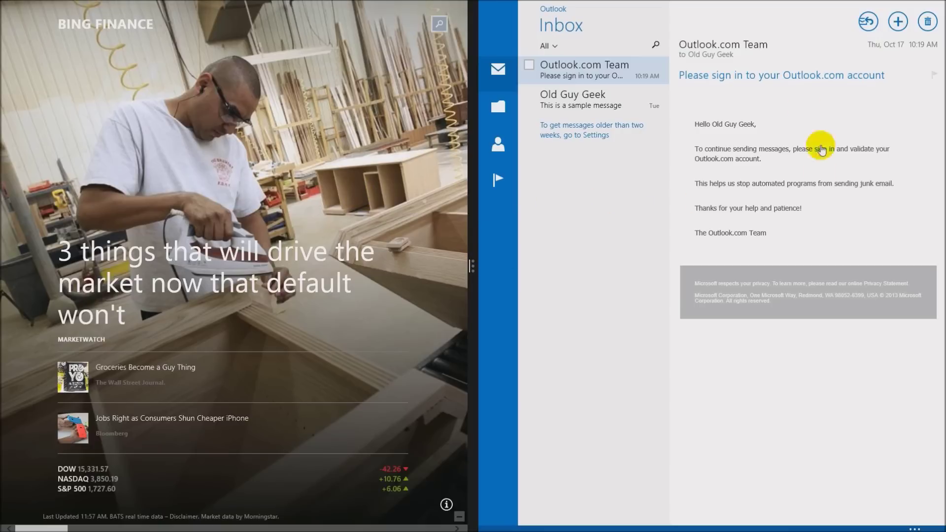
{"action": "left_click_drag", "start_coordinate": [473, 266], "coordinate": [652, 272]}
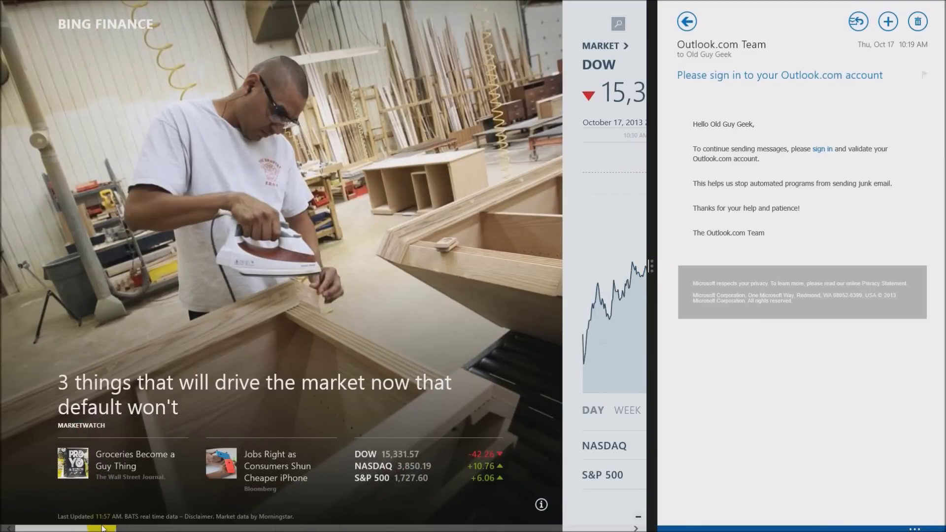
{"action": "left_click_drag", "start_coordinate": [103, 528], "coordinate": [46, 521]}
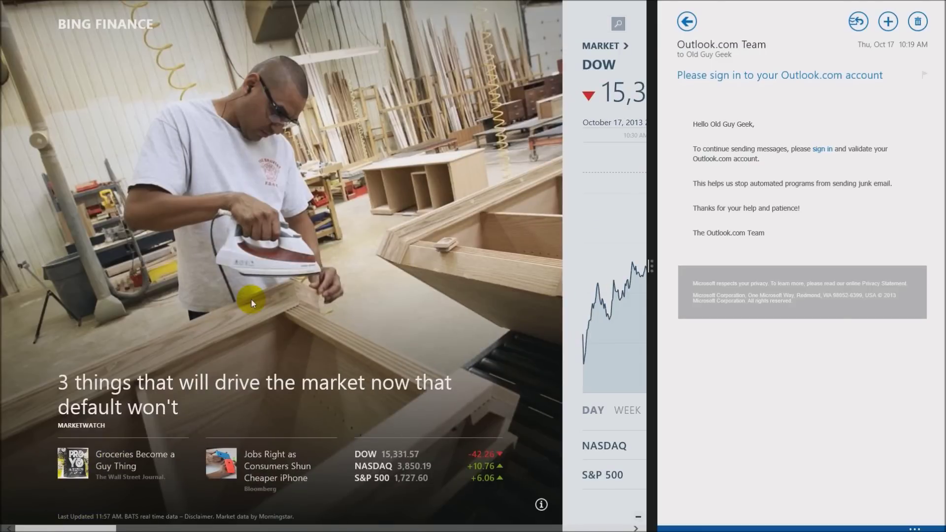
Step: Launch Sports from Start and drop it over the Finance pane beside Mail
{"action": "left_click", "coordinate": [7, 524]}
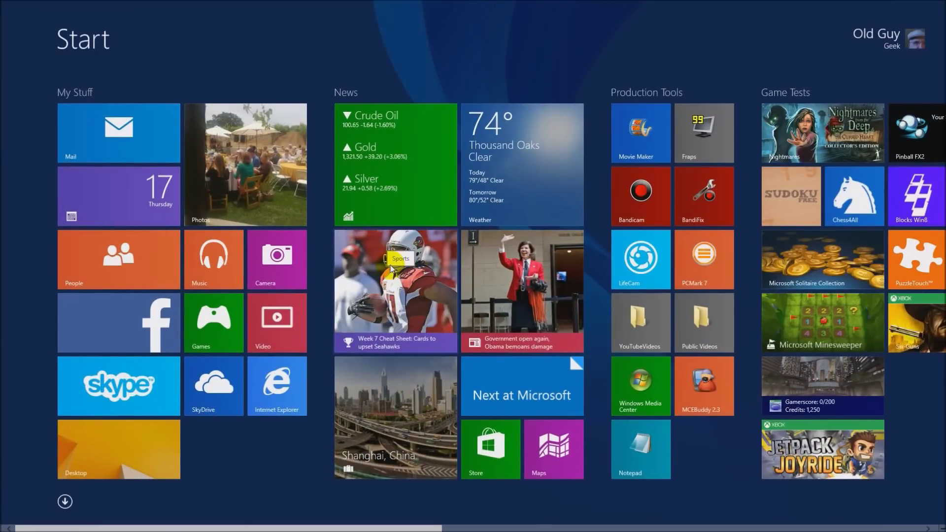
{"action": "left_click", "coordinate": [400, 288]}
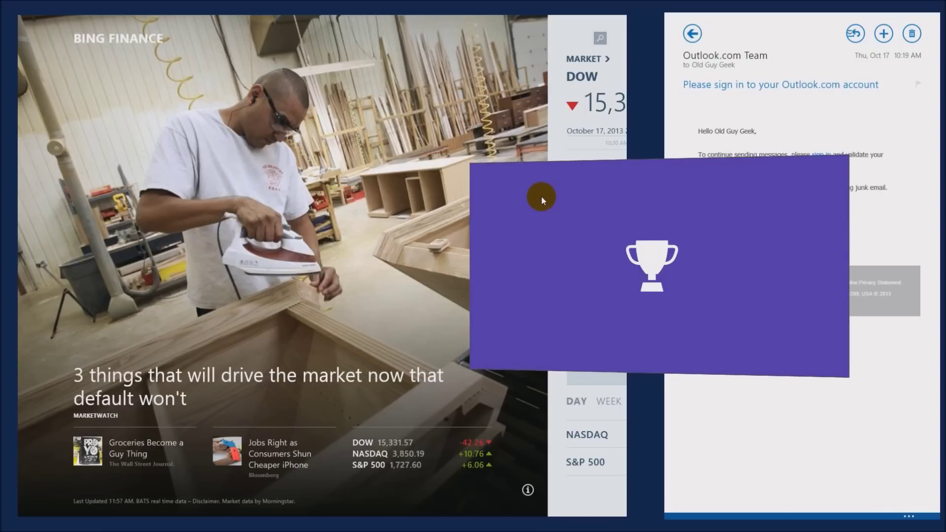
{"action": "left_click_drag", "start_coordinate": [541, 196], "coordinate": [541, 196]}
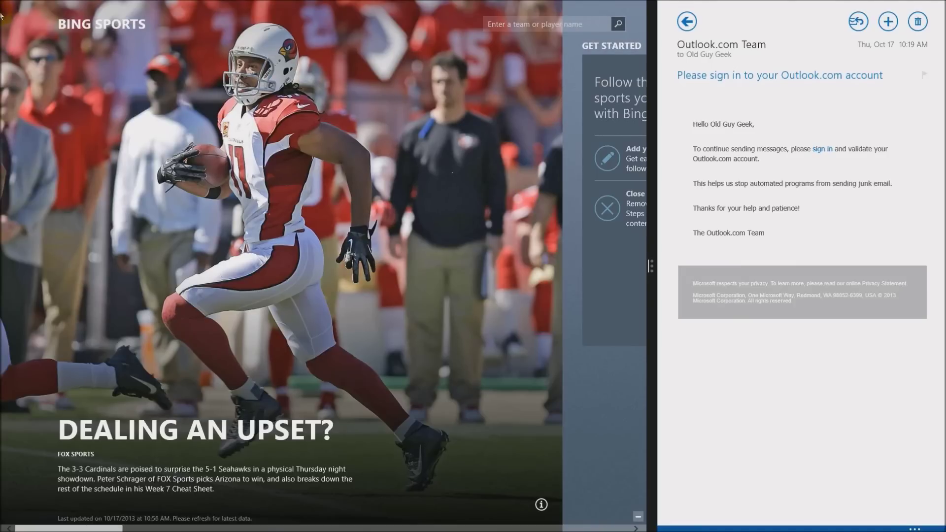
{"action": "mouse_move", "coordinate": [1, 2]}
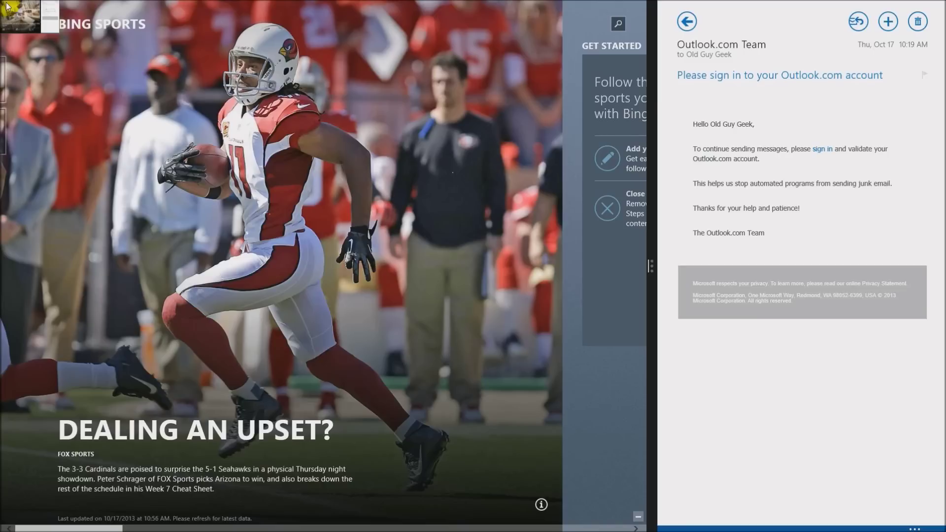
{"action": "mouse_move", "coordinate": [2, 87]}
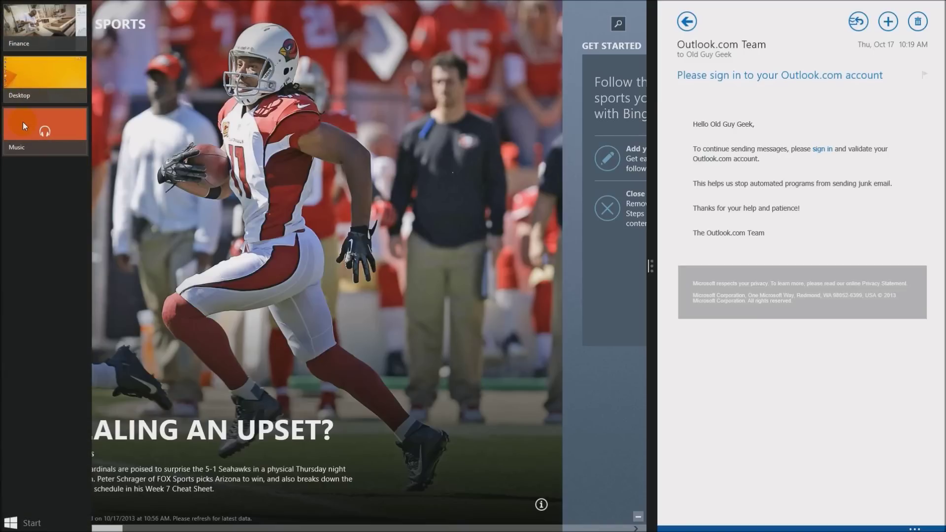
Step: Replace Sports with the desktop beside Mail using the app switcher
{"action": "left_click", "coordinate": [26, 75]}
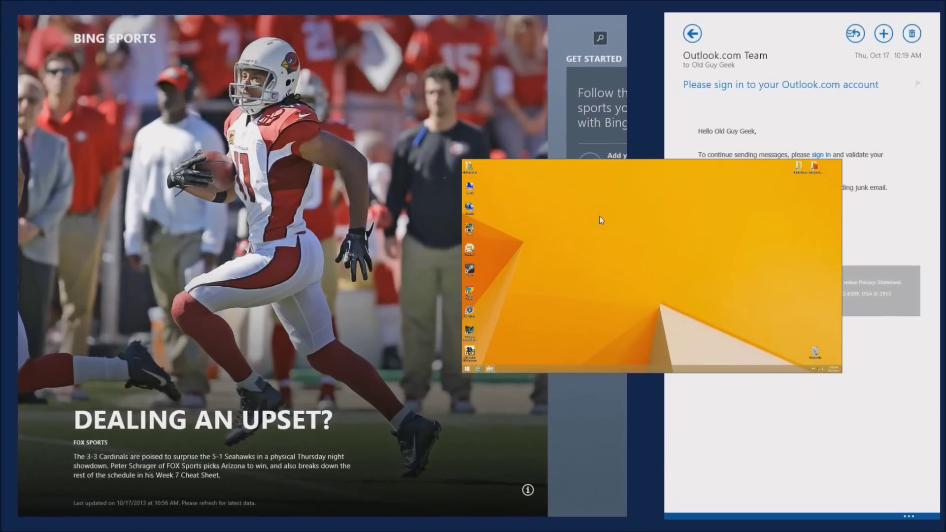
{"action": "left_click_drag", "start_coordinate": [544, 217], "coordinate": [521, 217]}
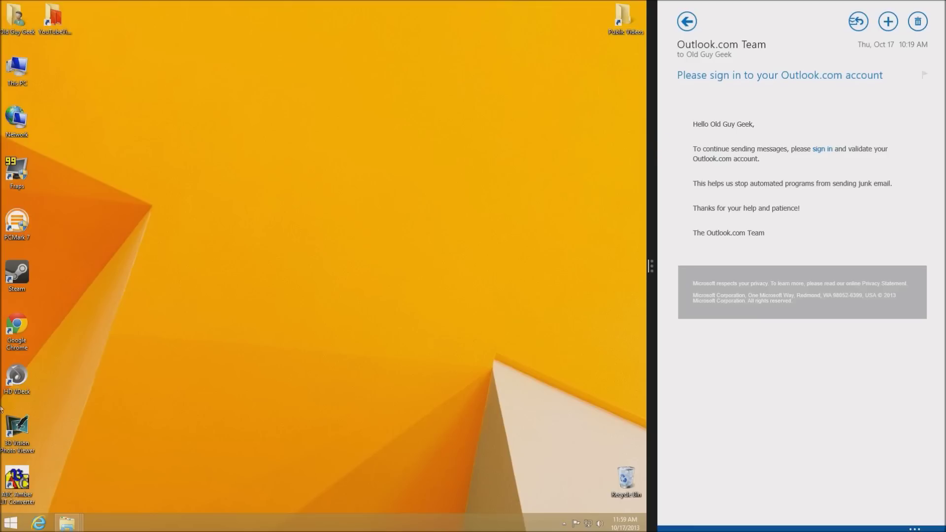
{"action": "left_click", "coordinate": [7, 523]}
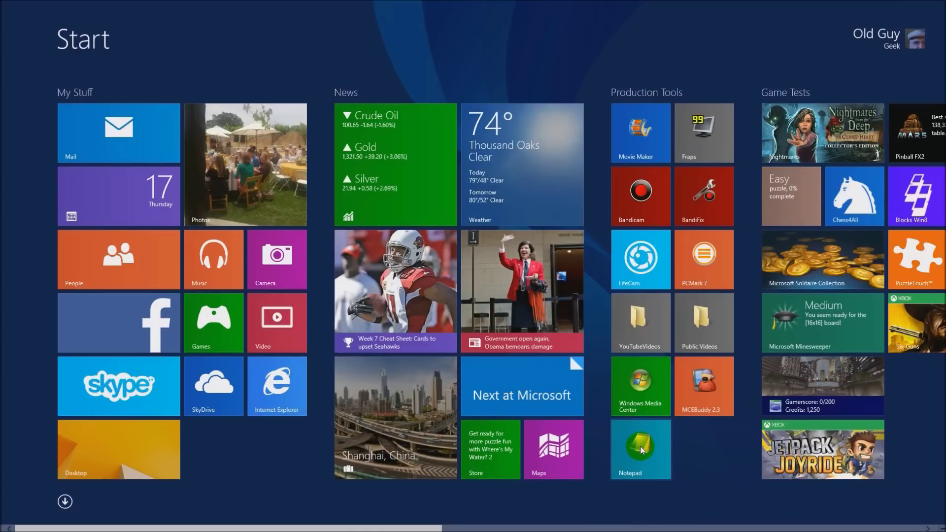
Step: Open a blank Notepad and the This PC window on the desktop, Notepad in front
{"action": "left_click", "coordinate": [640, 445]}
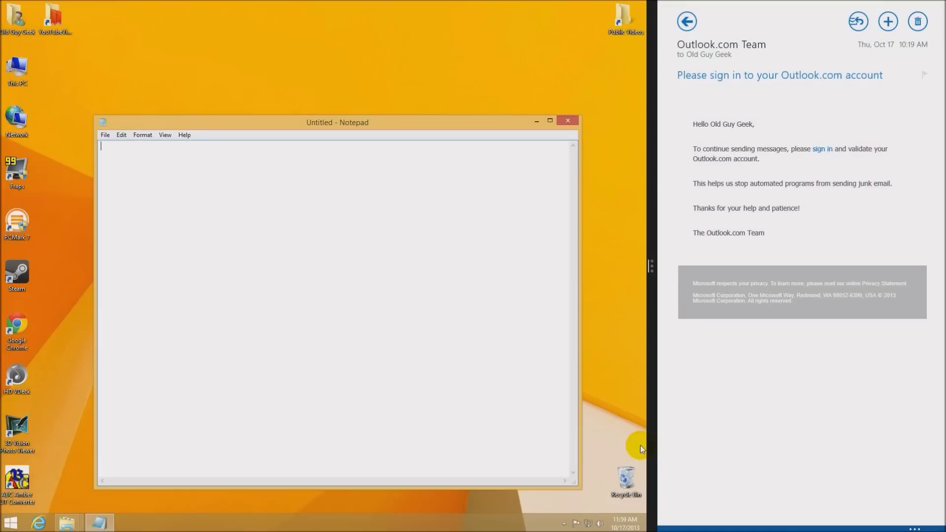
{"action": "left_click", "coordinate": [566, 218]}
{"action": "double_click", "coordinate": [17, 69]}
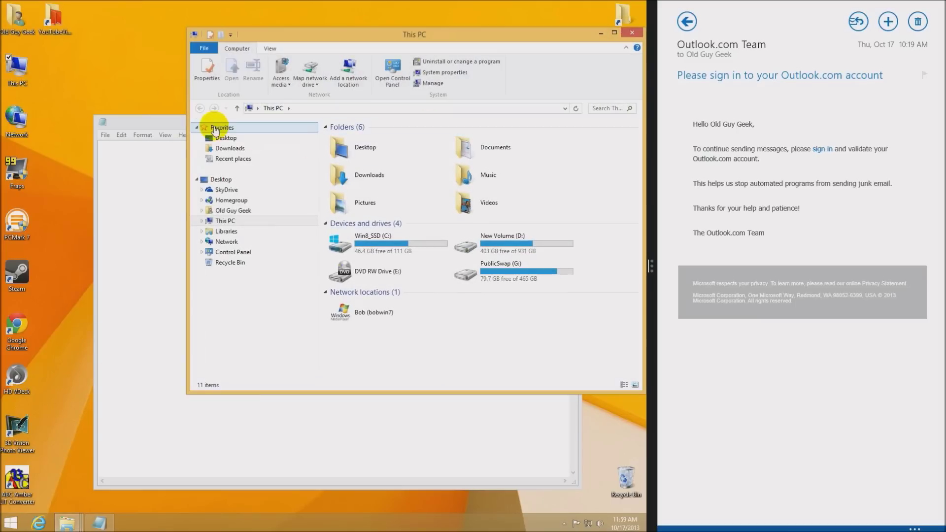
{"action": "left_click", "coordinate": [155, 121]}
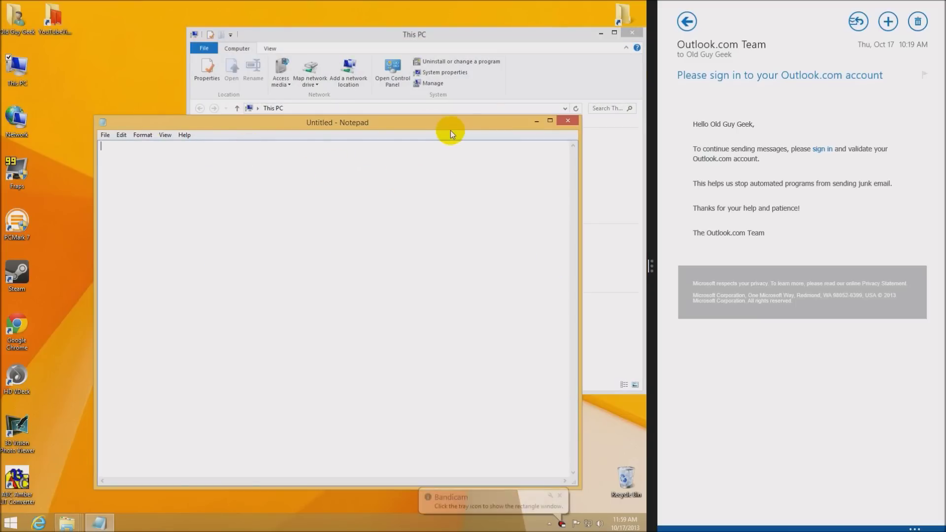
{"action": "left_click_drag", "start_coordinate": [450, 124], "coordinate": [383, 137]}
Step: Maximize This PC, snap Notepad to the left half, then unsnap both windows to float
{"action": "left_click", "coordinate": [455, 34]}
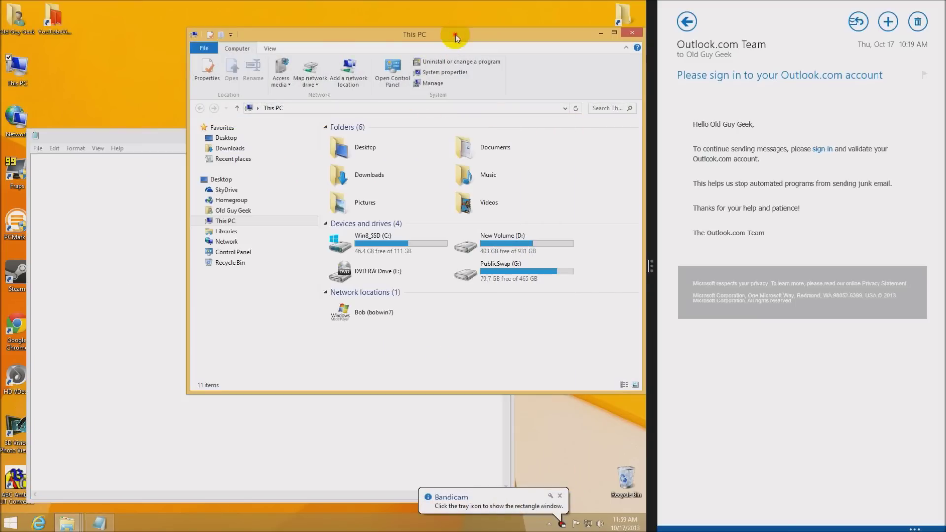
{"action": "double_click", "coordinate": [455, 34]}
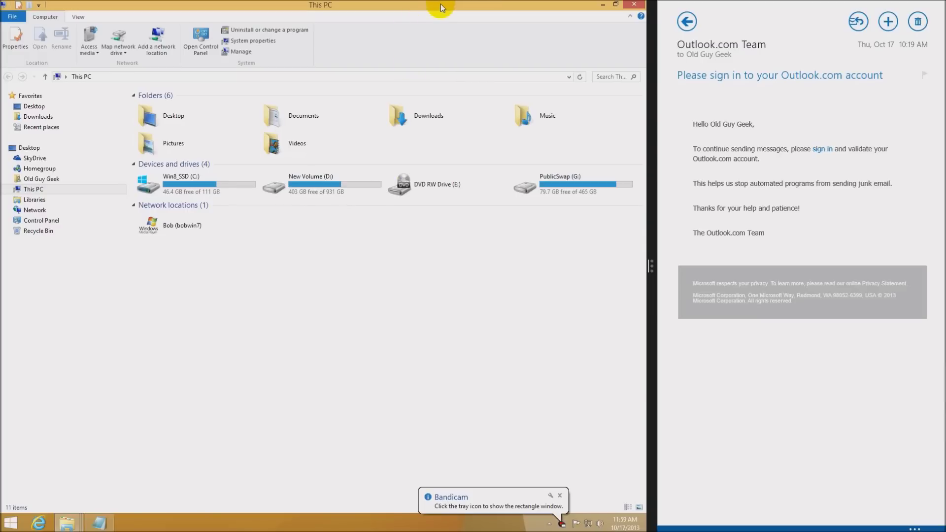
{"action": "left_click_drag", "start_coordinate": [441, 4], "coordinate": [646, 157]}
{"action": "left_click_drag", "start_coordinate": [279, 138], "coordinate": [2, 120]}
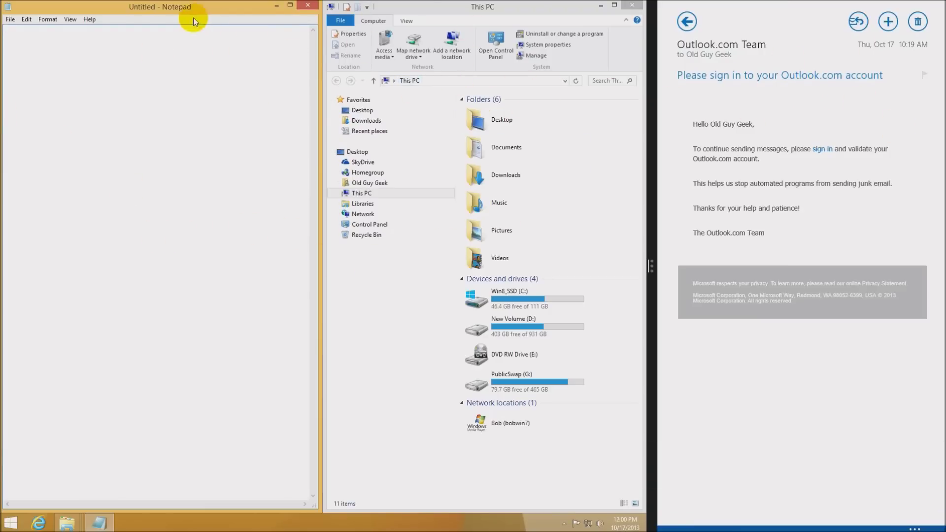
{"action": "left_click", "coordinate": [439, 9]}
{"action": "left_click_drag", "start_coordinate": [438, 9], "coordinate": [226, 109]}
{"action": "left_click_drag", "start_coordinate": [219, 11], "coordinate": [492, 70]}
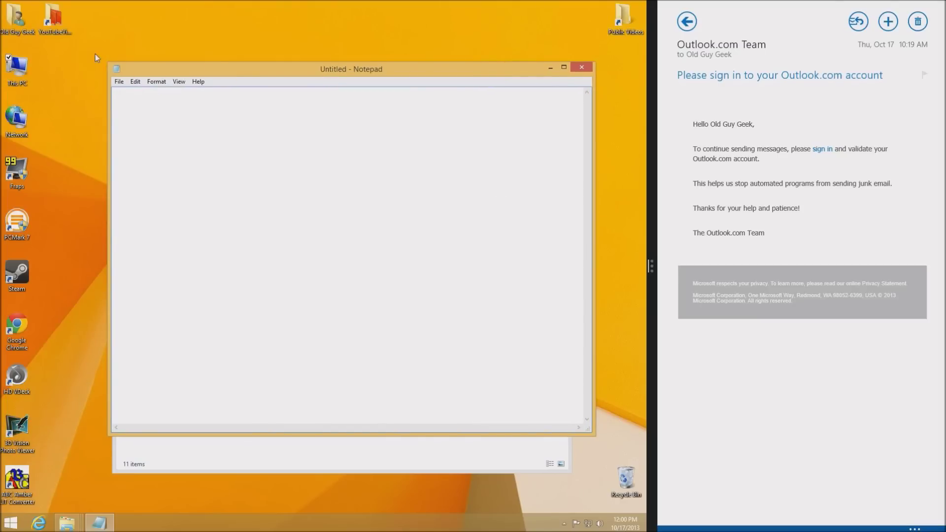
Step: Open the YouTubeVideos folder, reposition it and Notepad, then pull the desktop out of split view
{"action": "double_click", "coordinate": [61, 27]}
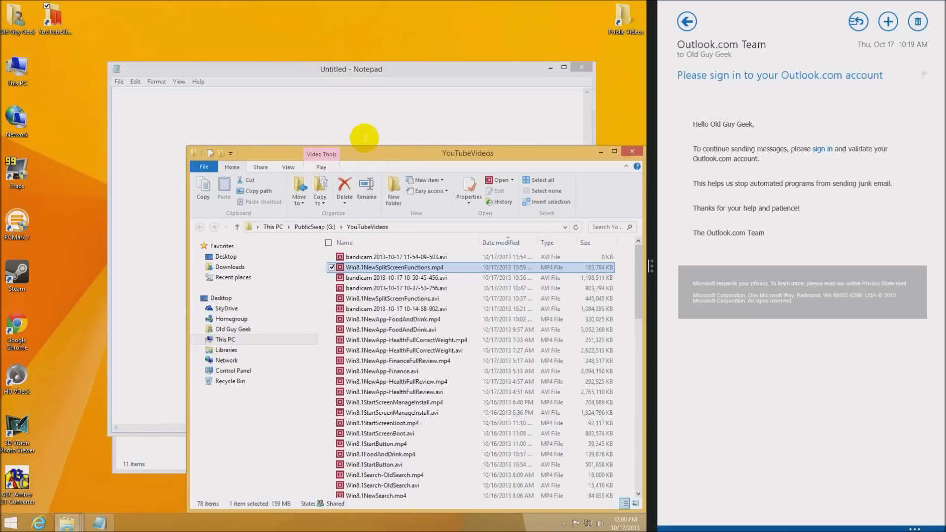
{"action": "left_click_drag", "start_coordinate": [381, 157], "coordinate": [230, 125]}
{"action": "left_click", "coordinate": [427, 70]}
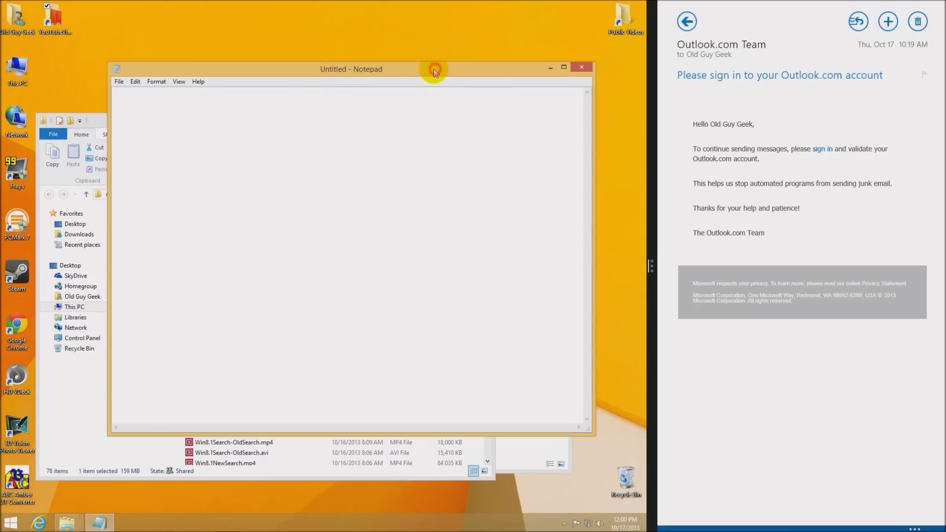
{"action": "left_click_drag", "start_coordinate": [427, 70], "coordinate": [319, 144]}
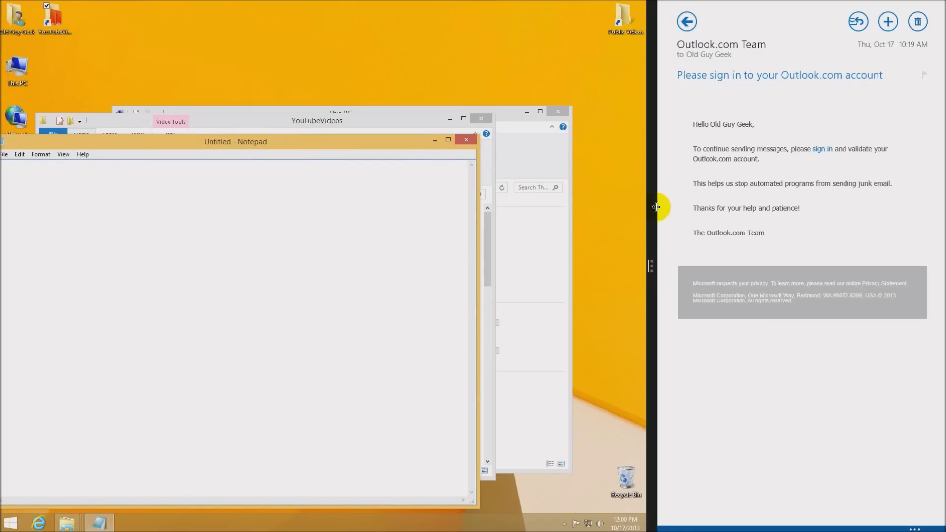
{"action": "left_click_drag", "start_coordinate": [488, 2], "coordinate": [432, 528]}
Step: Bring the desktop back beside Mail through the Start screen's Desktop tile
{"action": "mouse_move", "coordinate": [1, 9]}
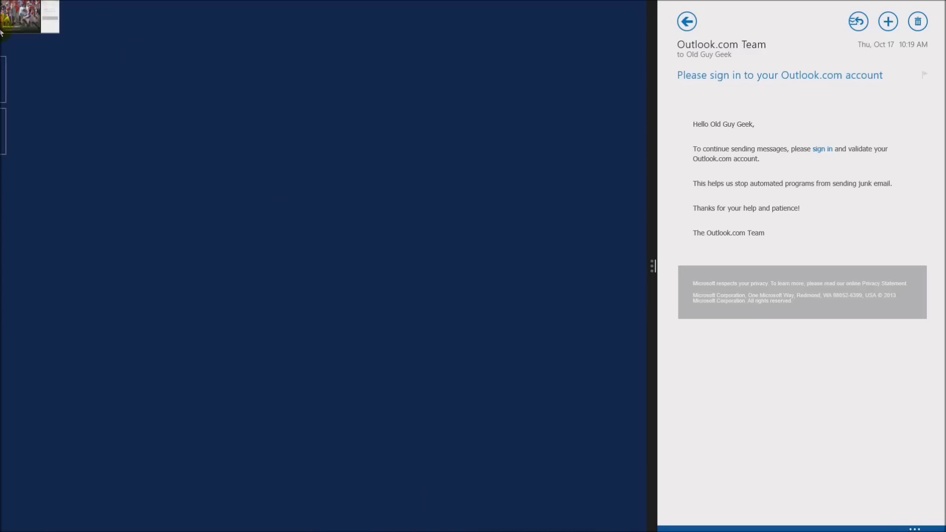
{"action": "left_click", "coordinate": [17, 32]}
{"action": "mouse_move", "coordinate": [2, 74]}
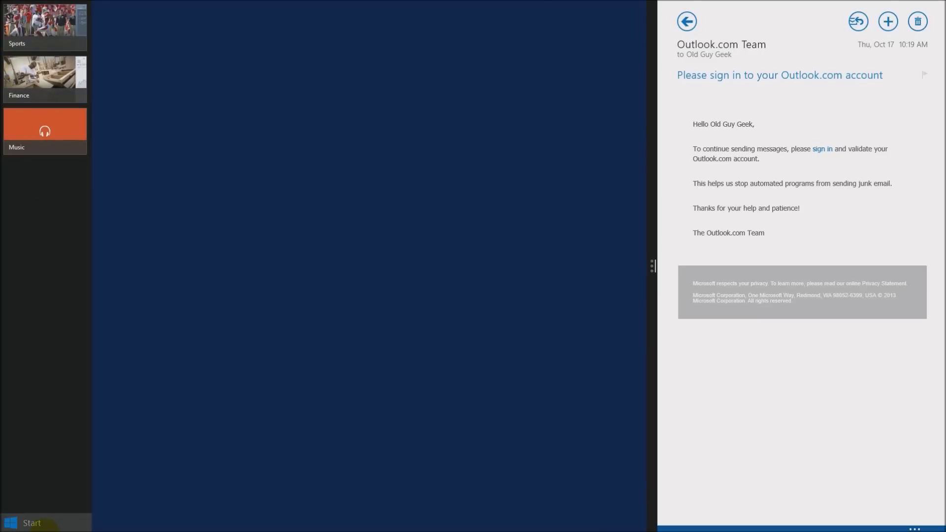
{"action": "left_click", "coordinate": [37, 522]}
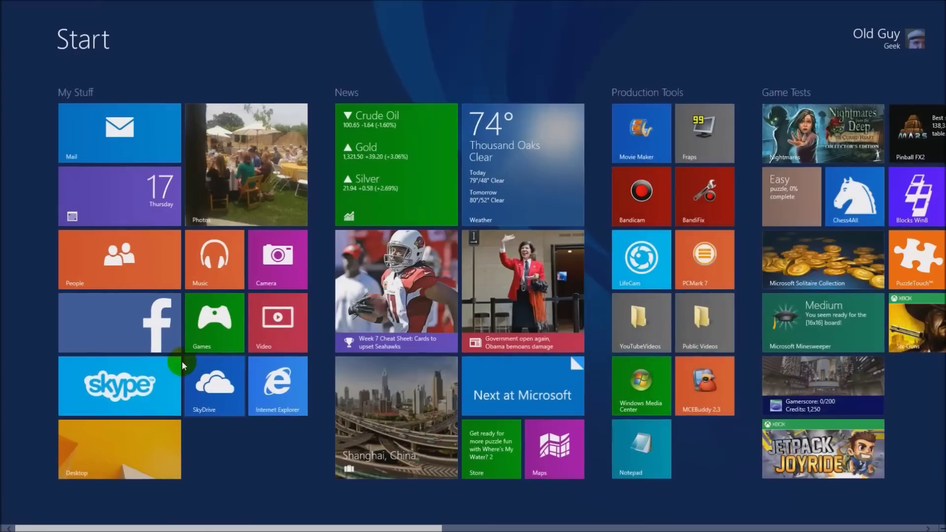
{"action": "left_click", "coordinate": [100, 449]}
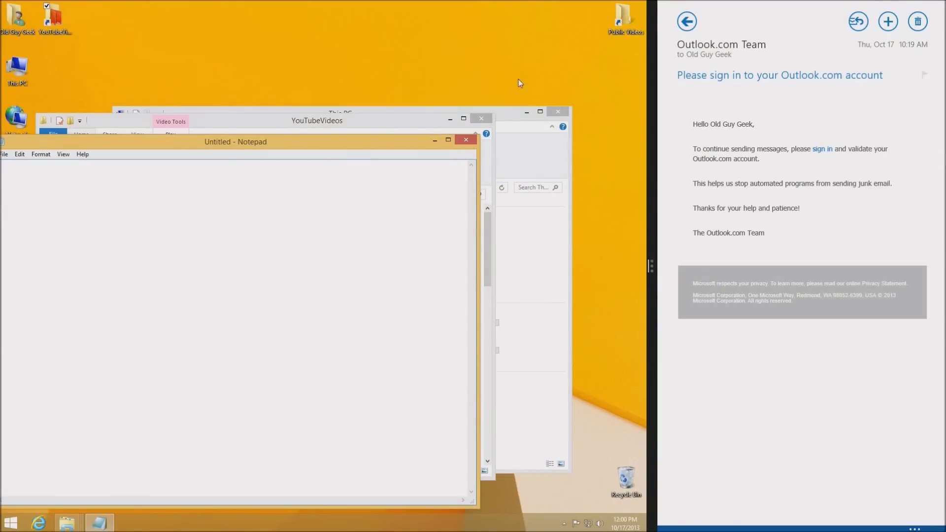
Step: Snap Bing Finance to the right of the desktop, narrow it, and move This PC up
{"action": "mouse_move", "coordinate": [1, 4]}
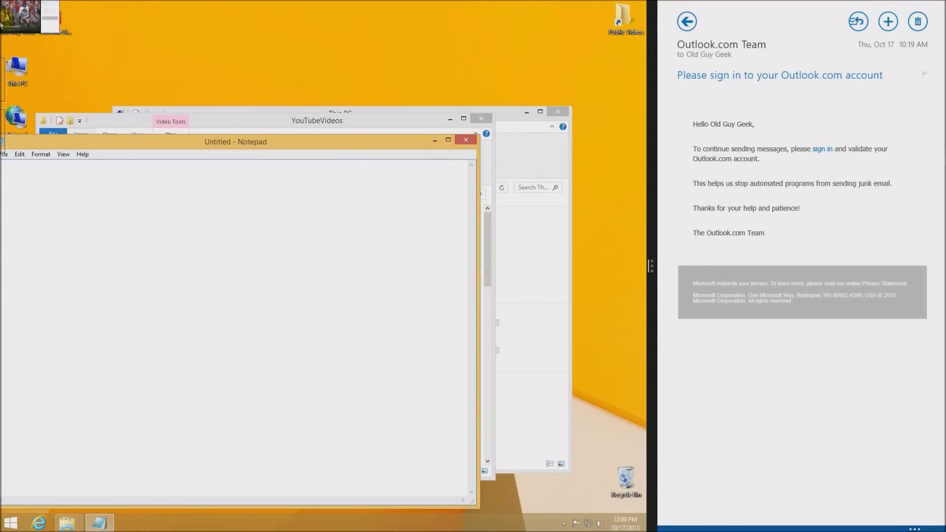
{"action": "mouse_move", "coordinate": [2, 73]}
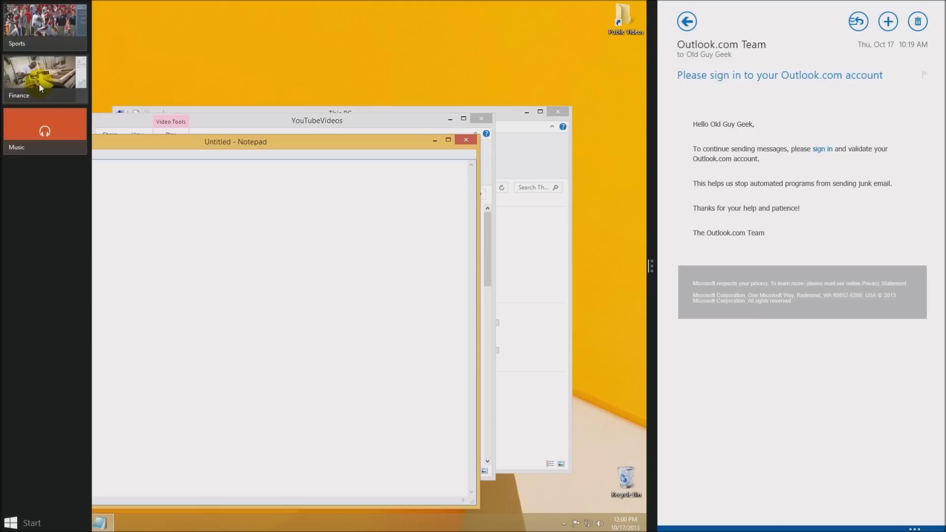
{"action": "left_click_drag", "start_coordinate": [39, 88], "coordinate": [838, 191]}
{"action": "left_click_drag", "start_coordinate": [651, 267], "coordinate": [699, 267]}
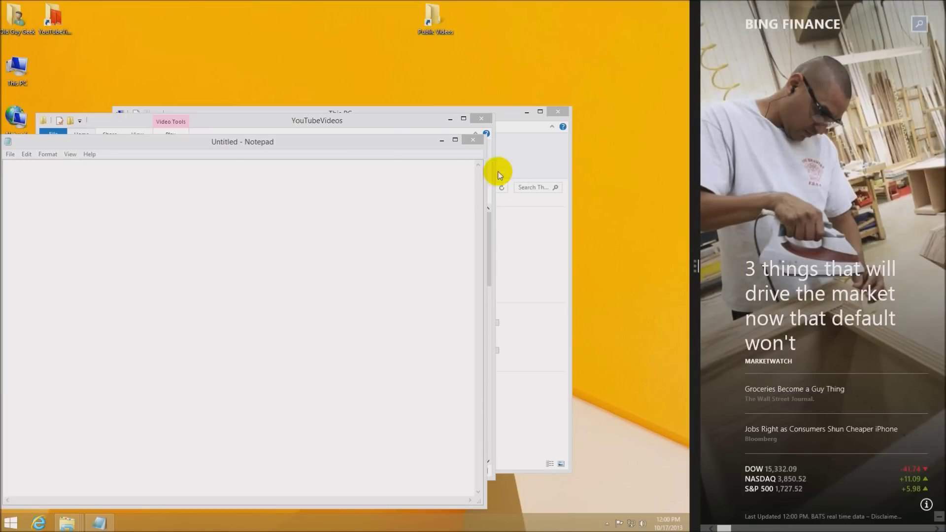
{"action": "left_click_drag", "start_coordinate": [507, 110], "coordinate": [539, 57]}
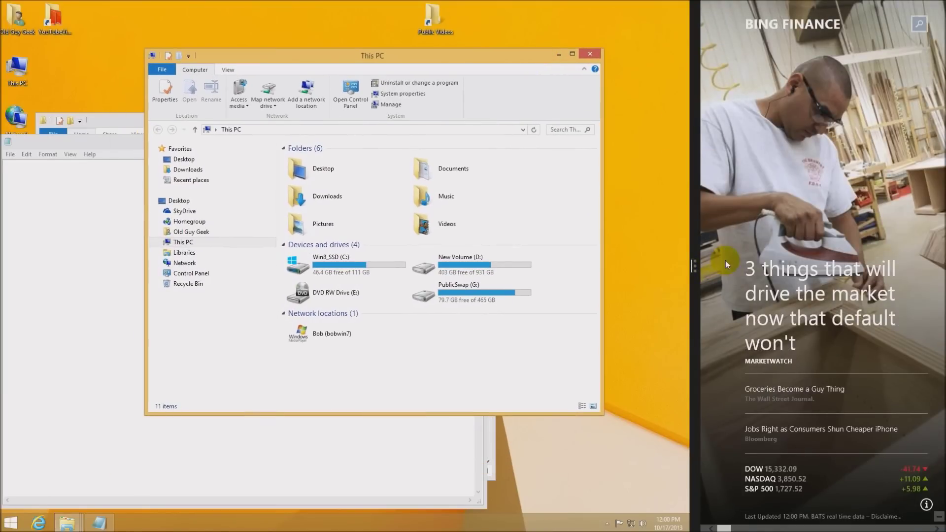
Step: Widen Finance to about half the screen, then narrow it back to a side pane
{"action": "left_click_drag", "start_coordinate": [694, 266], "coordinate": [408, 256]}
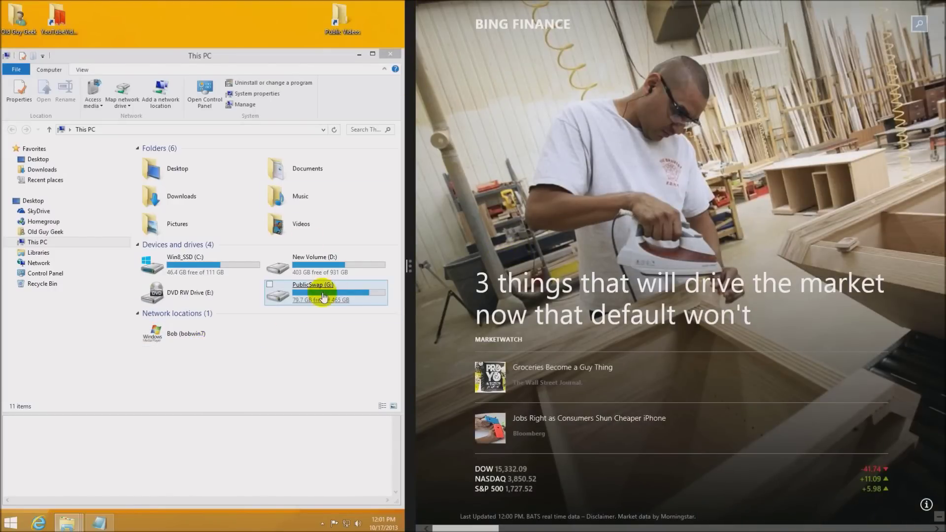
{"action": "left_click_drag", "start_coordinate": [332, 57], "coordinate": [256, 84]}
{"action": "left_click_drag", "start_coordinate": [413, 268], "coordinate": [682, 315]}
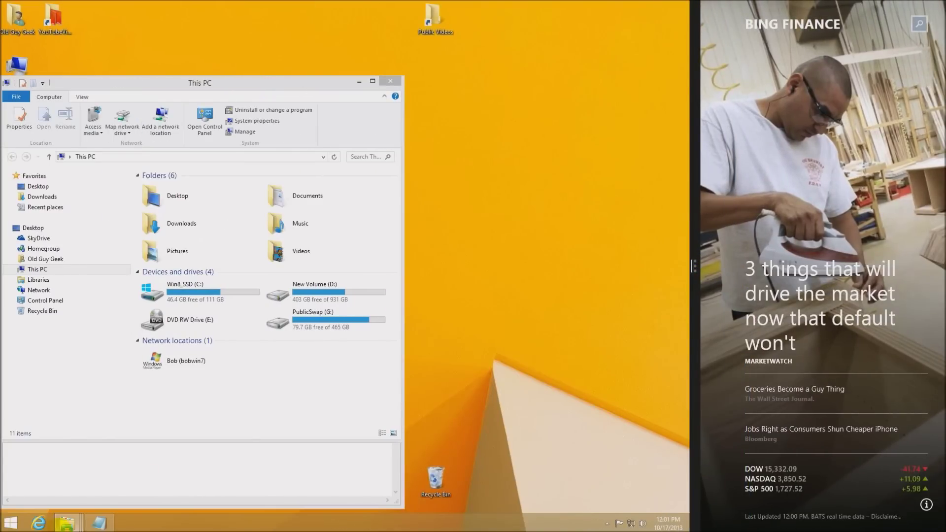
{"action": "left_click", "coordinate": [10, 522]}
Step: Launch Mail in the right pane, return to its two-message inbox, and move This PC up-right
{"action": "left_click", "coordinate": [152, 147]}
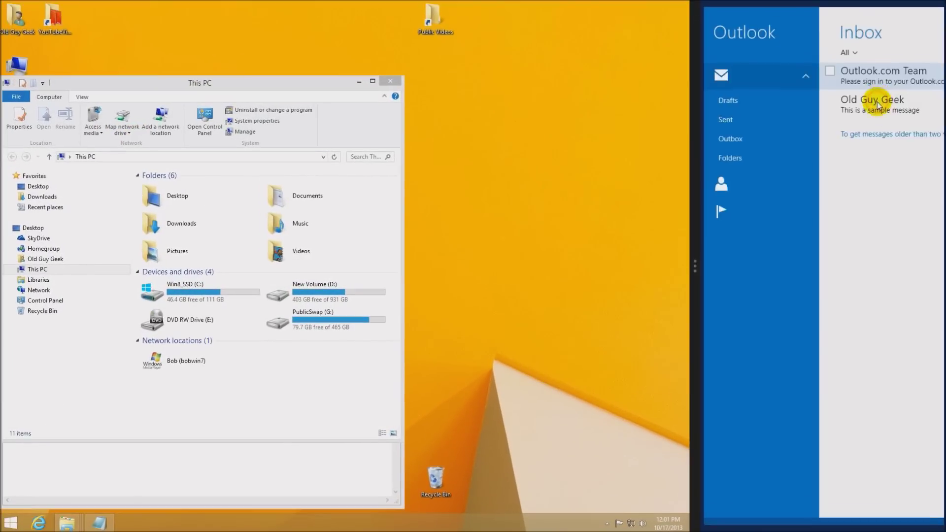
{"action": "left_click", "coordinate": [722, 25]}
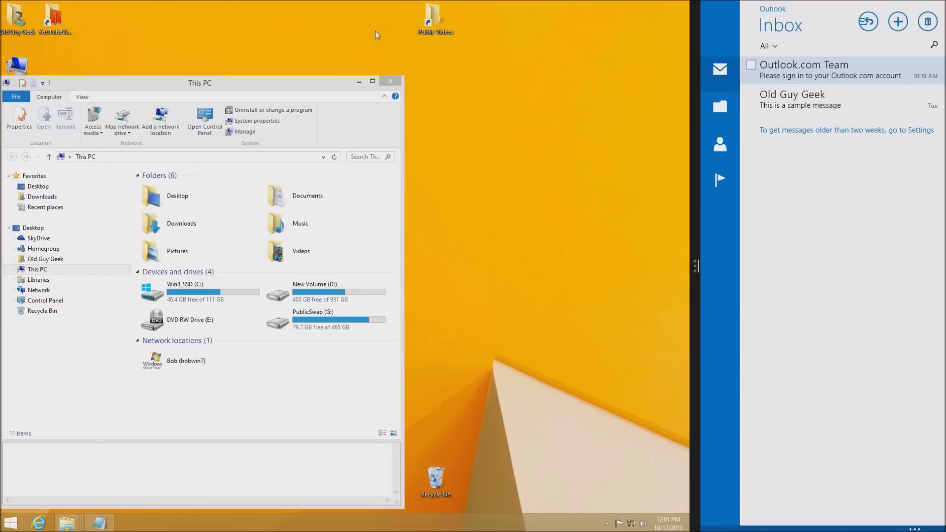
{"action": "left_click_drag", "start_coordinate": [304, 83], "coordinate": [369, 60]}
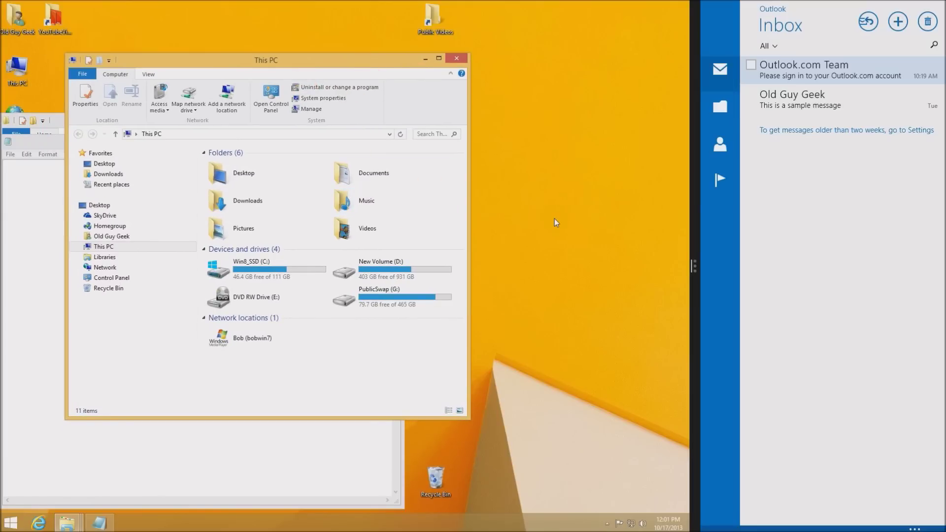
{"action": "left_click", "coordinate": [872, 206]}
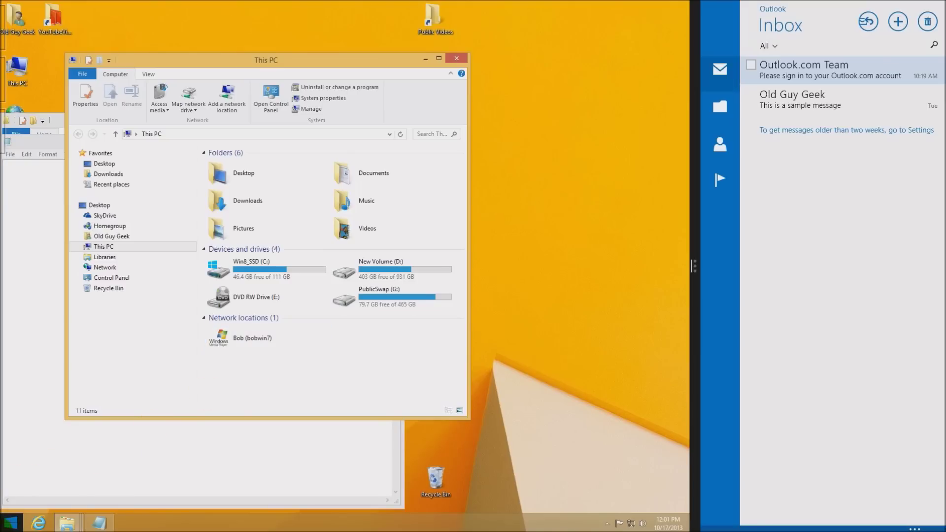
Step: Launch Calendar from Start and place it in the right pane, replacing Mail
{"action": "left_click", "coordinate": [10, 523]}
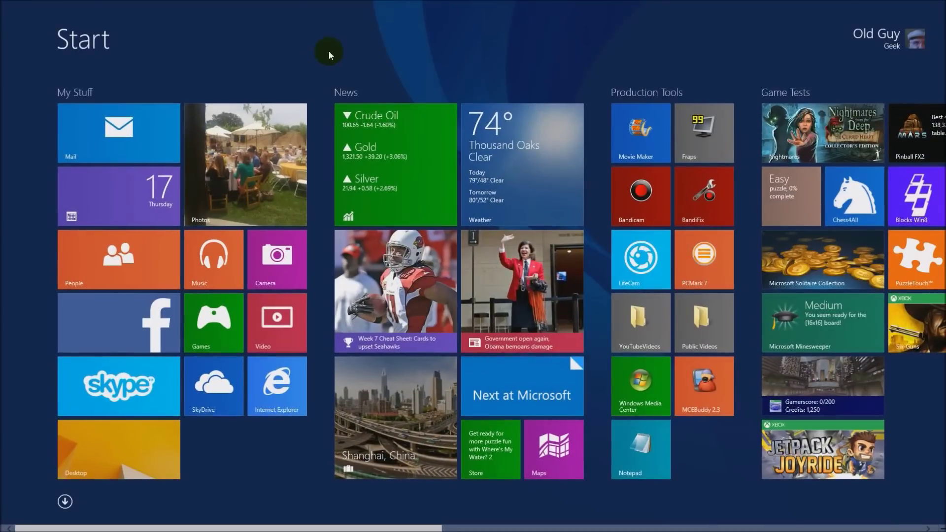
{"action": "left_click", "coordinate": [132, 205]}
{"action": "left_click", "coordinate": [844, 134]}
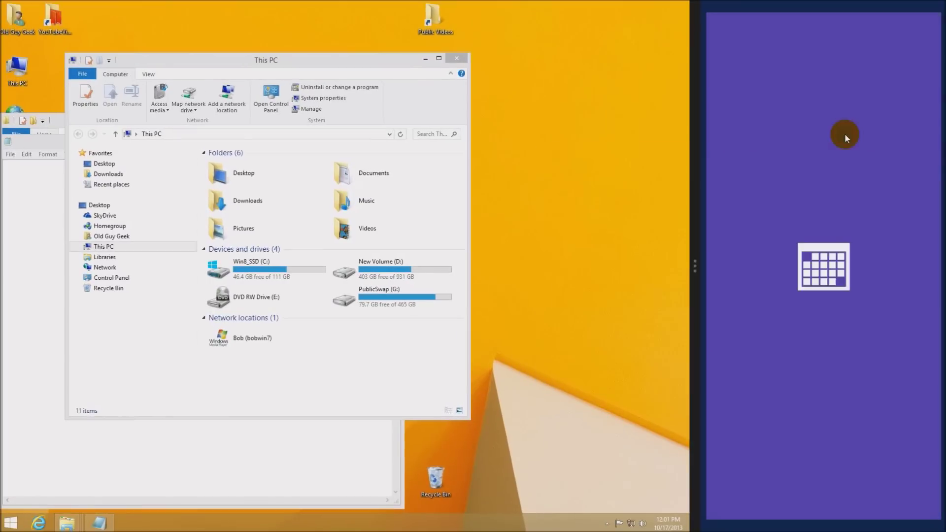
Step: Launch the Xbox Games app from Start and place it in the right pane, replacing Calendar
{"action": "left_click", "coordinate": [11, 522]}
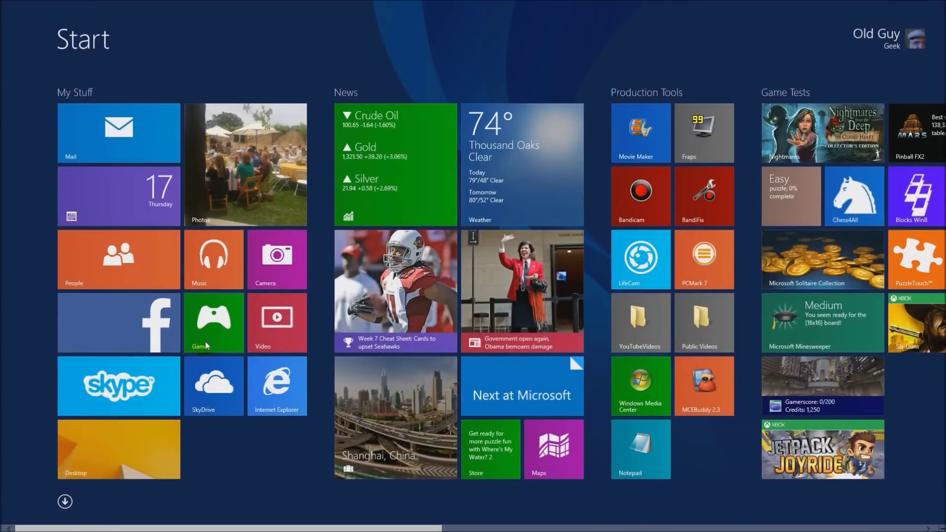
{"action": "left_click", "coordinate": [206, 345]}
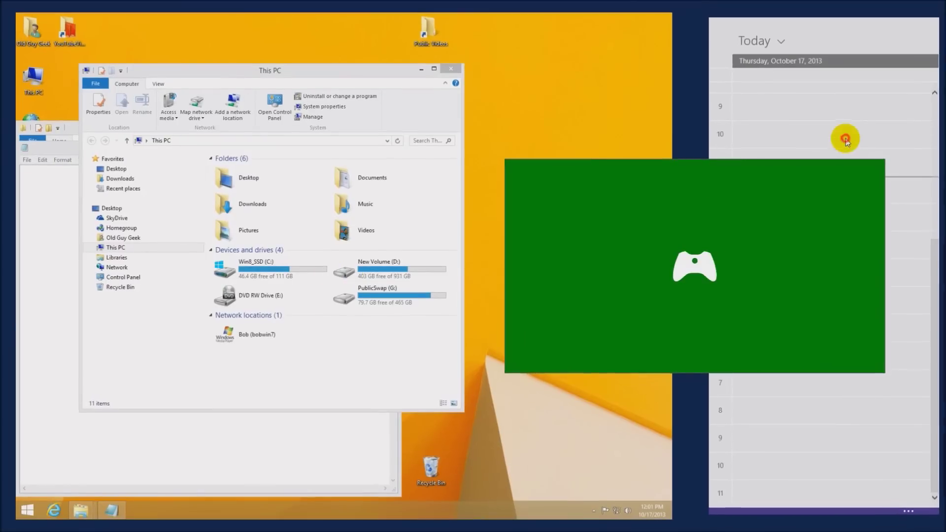
{"action": "left_click", "coordinate": [846, 141]}
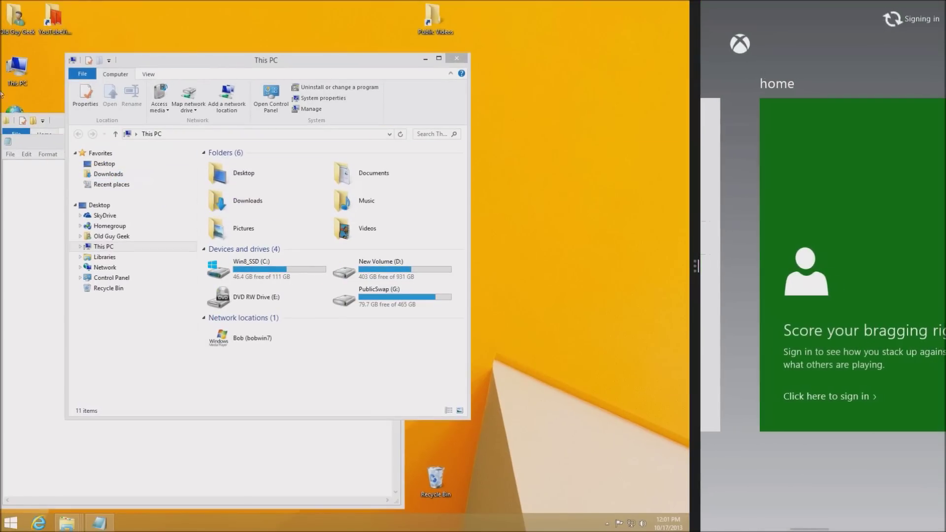
{"action": "mouse_move", "coordinate": [2, 5]}
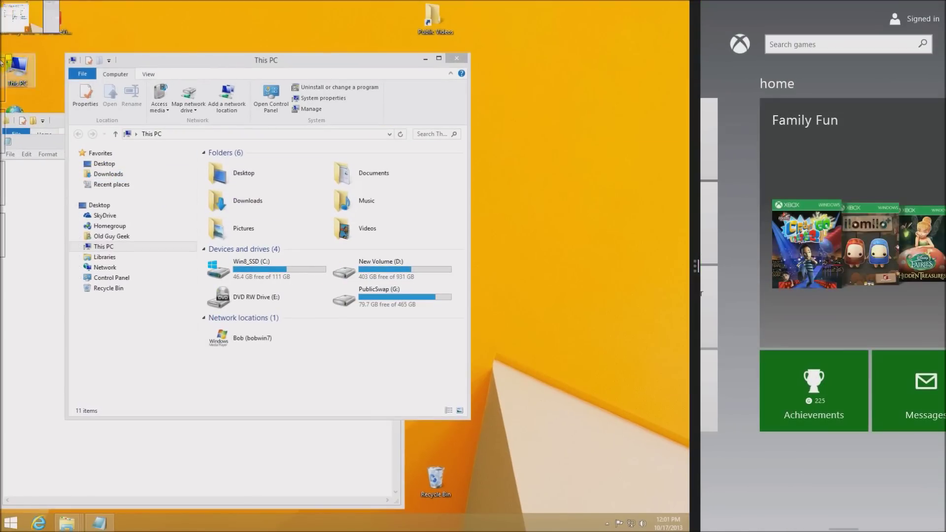
{"action": "mouse_move", "coordinate": [4, 96]}
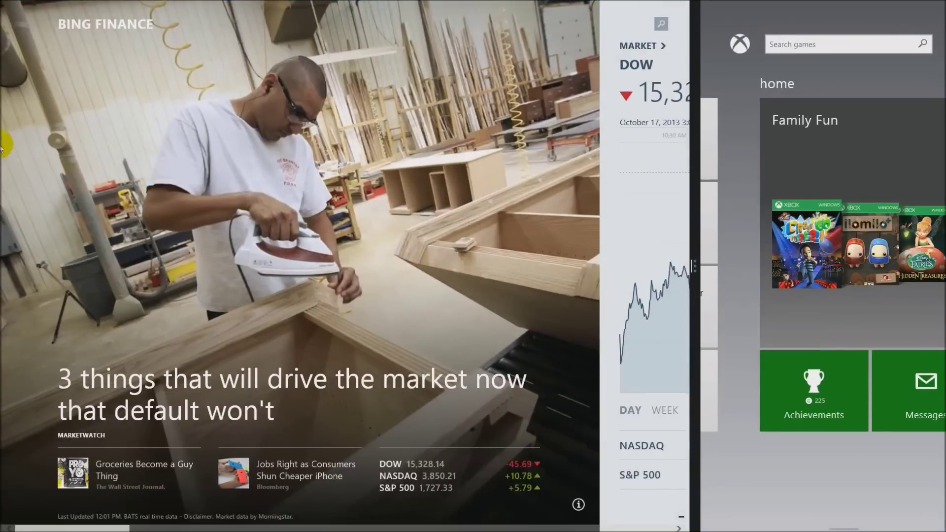
Step: Drag Sports from the app switcher into the right pane over Xbox Games, then drag the desktop back into the left pane
{"action": "mouse_move", "coordinate": [5, 127]}
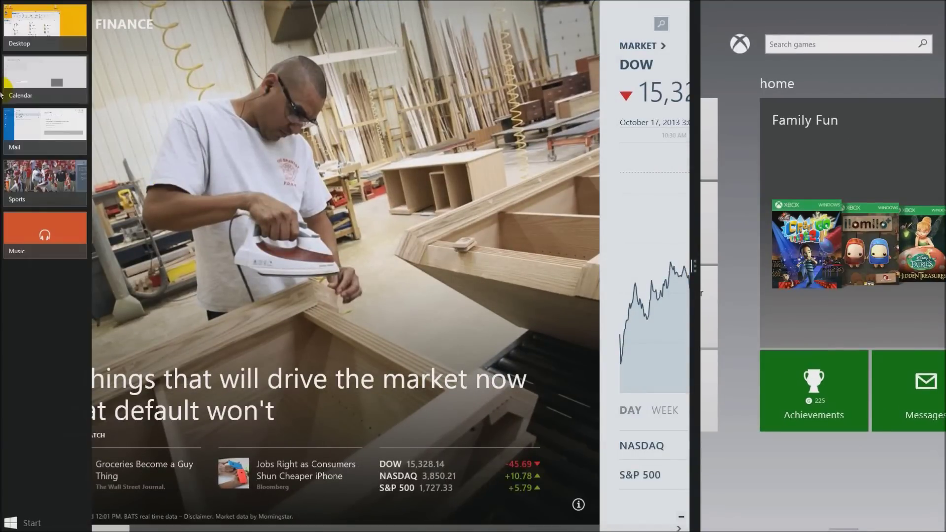
{"action": "left_click_drag", "start_coordinate": [22, 181], "coordinate": [793, 135]}
{"action": "mouse_move", "coordinate": [4, 4]}
{"action": "mouse_move", "coordinate": [5, 124]}
{"action": "left_click_drag", "start_coordinate": [22, 73], "coordinate": [551, 207]}
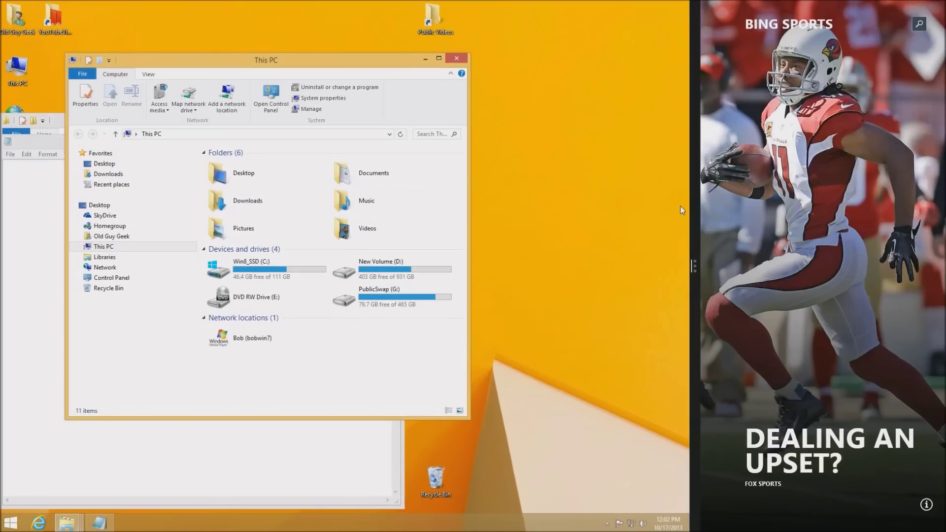